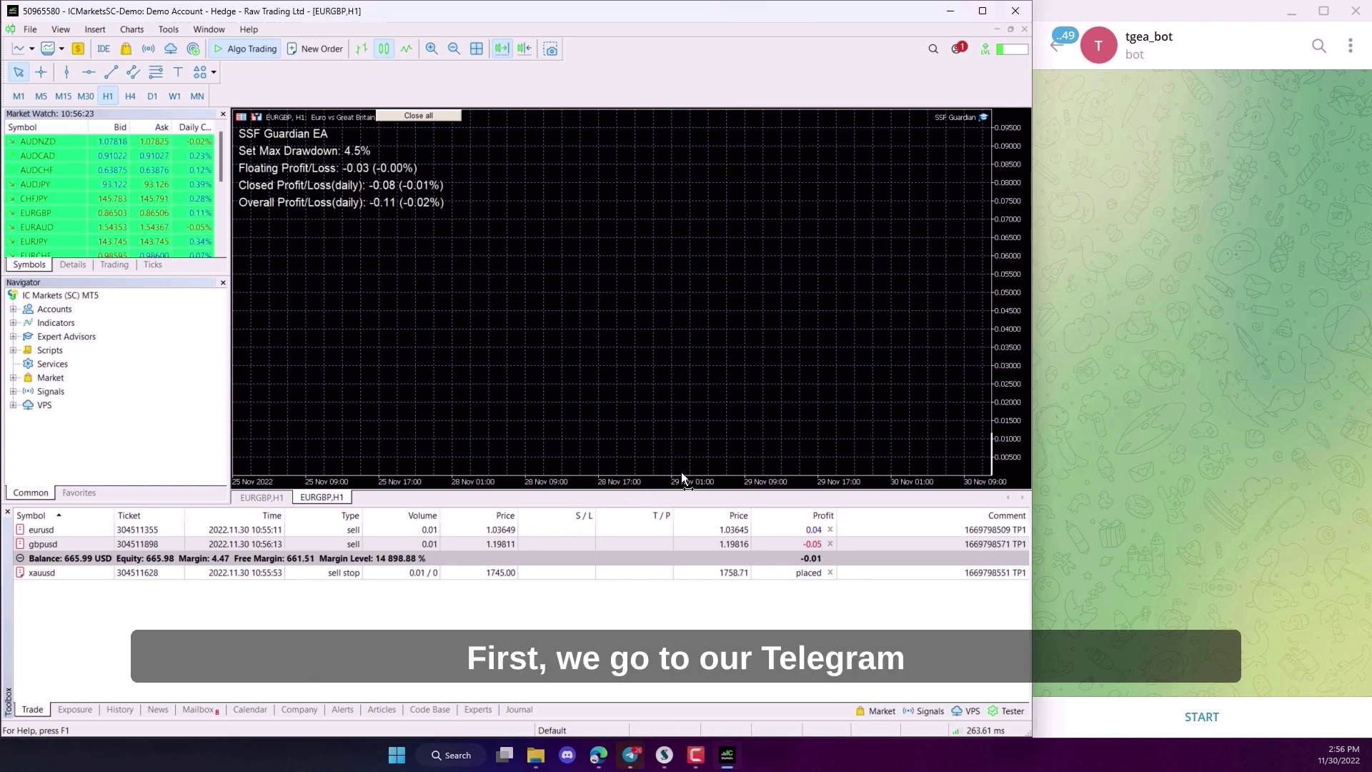
- Start the tgea_bot chat and request /info account details and /stats profit/loss figures
left_click(1202, 716)
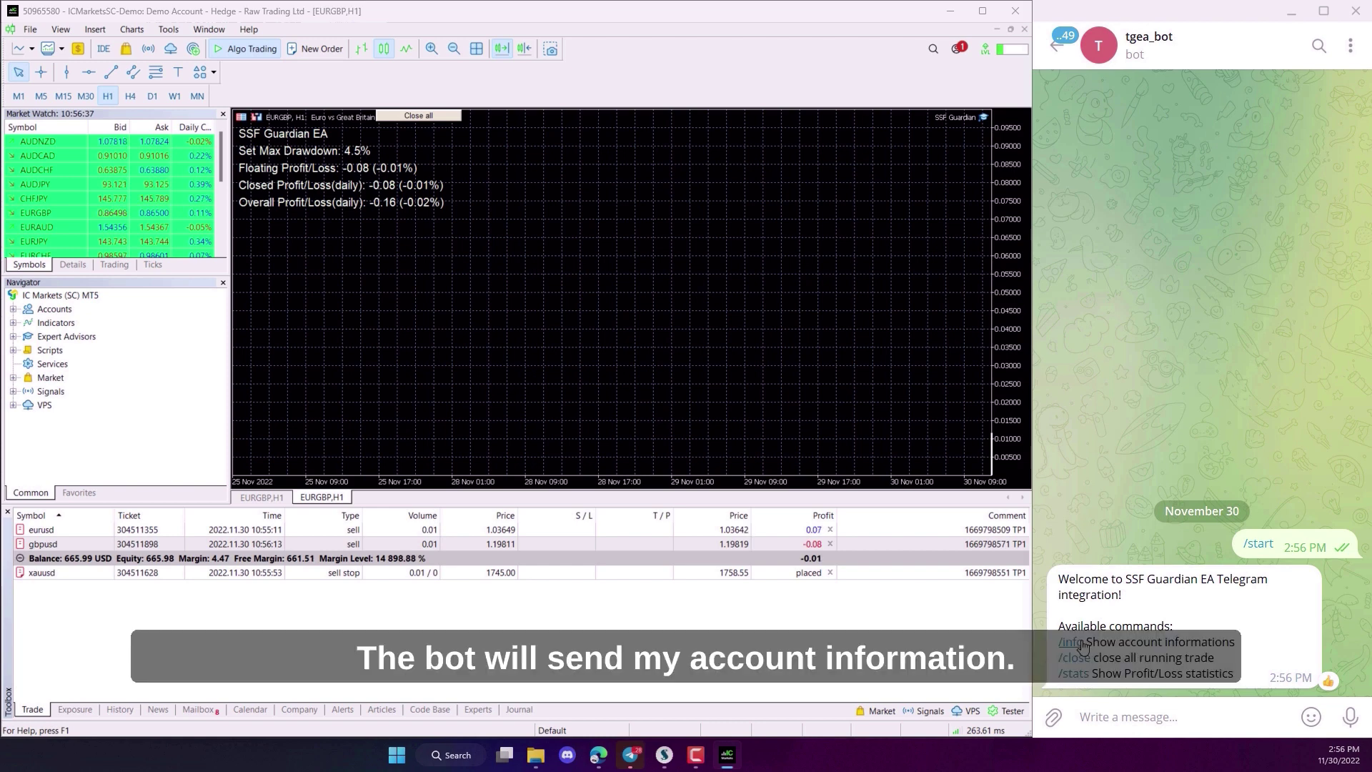
left_click(1072, 642)
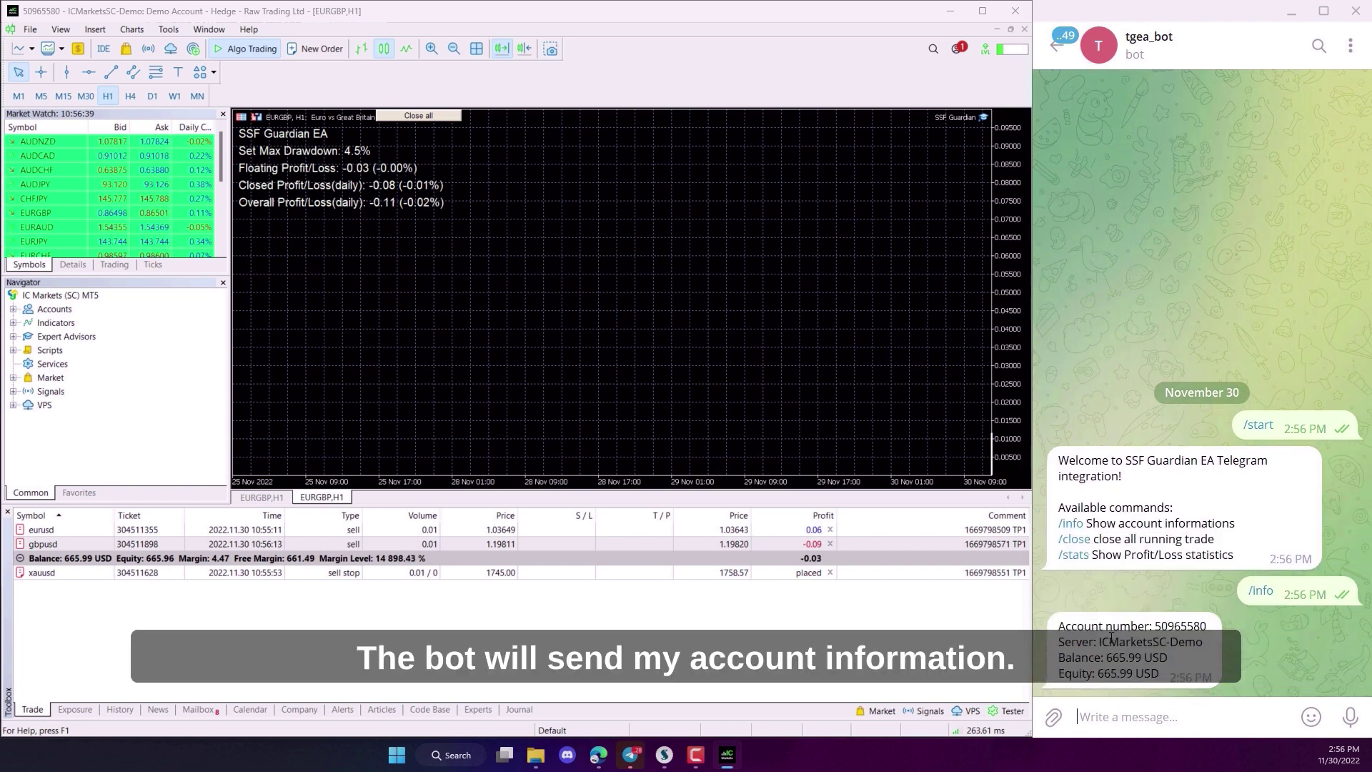
left_click(1074, 554)
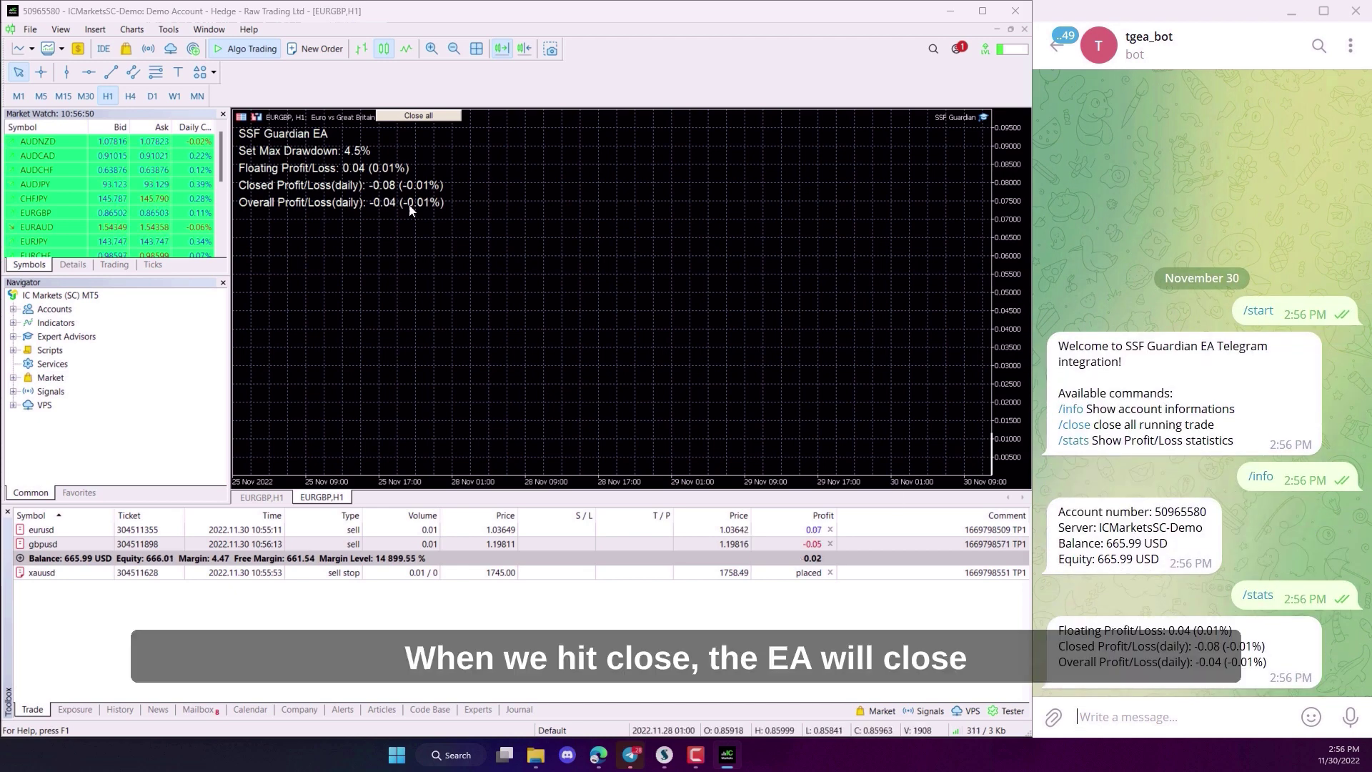
- Send /close so the bot closes every running trade on the account
left_click(1073, 425)
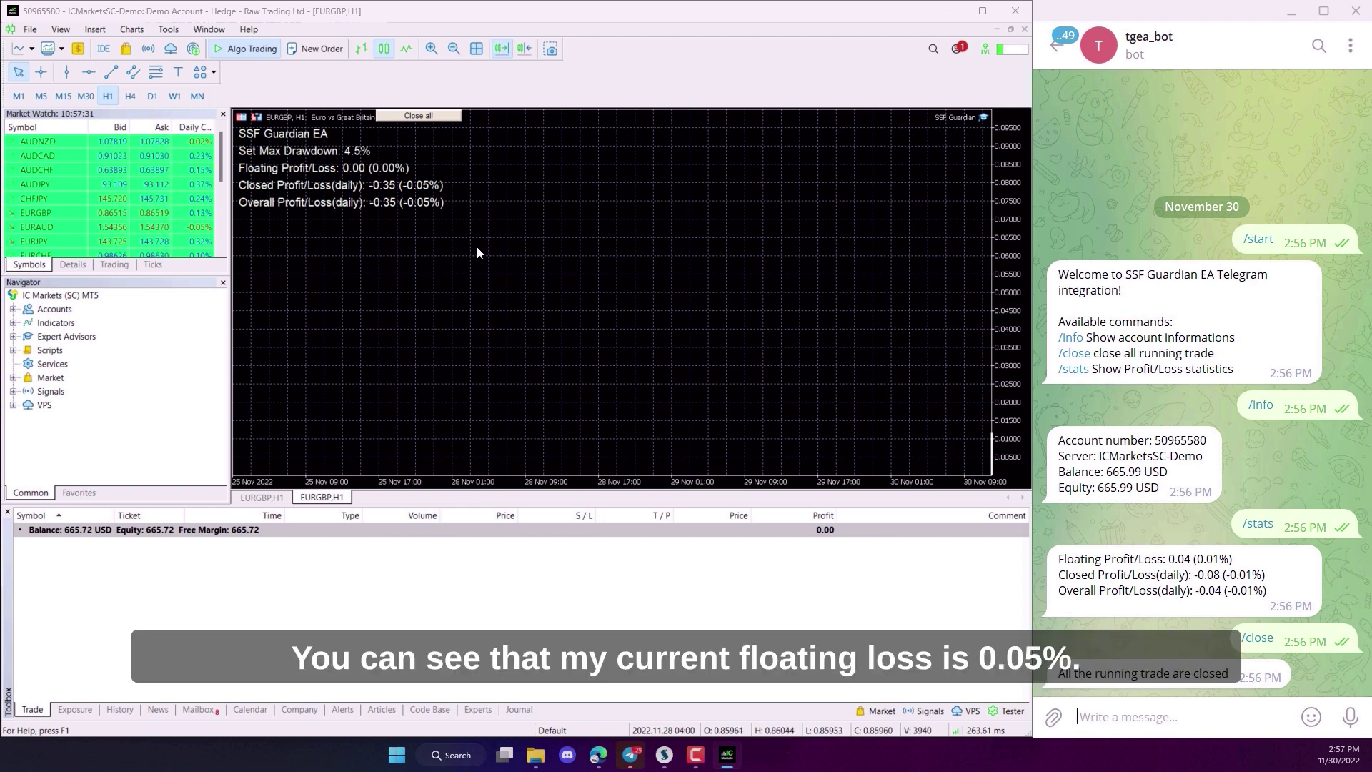
- Change the SSF Guardian Drawdown alert value to 0.06 and confirm
double_click(984, 118)
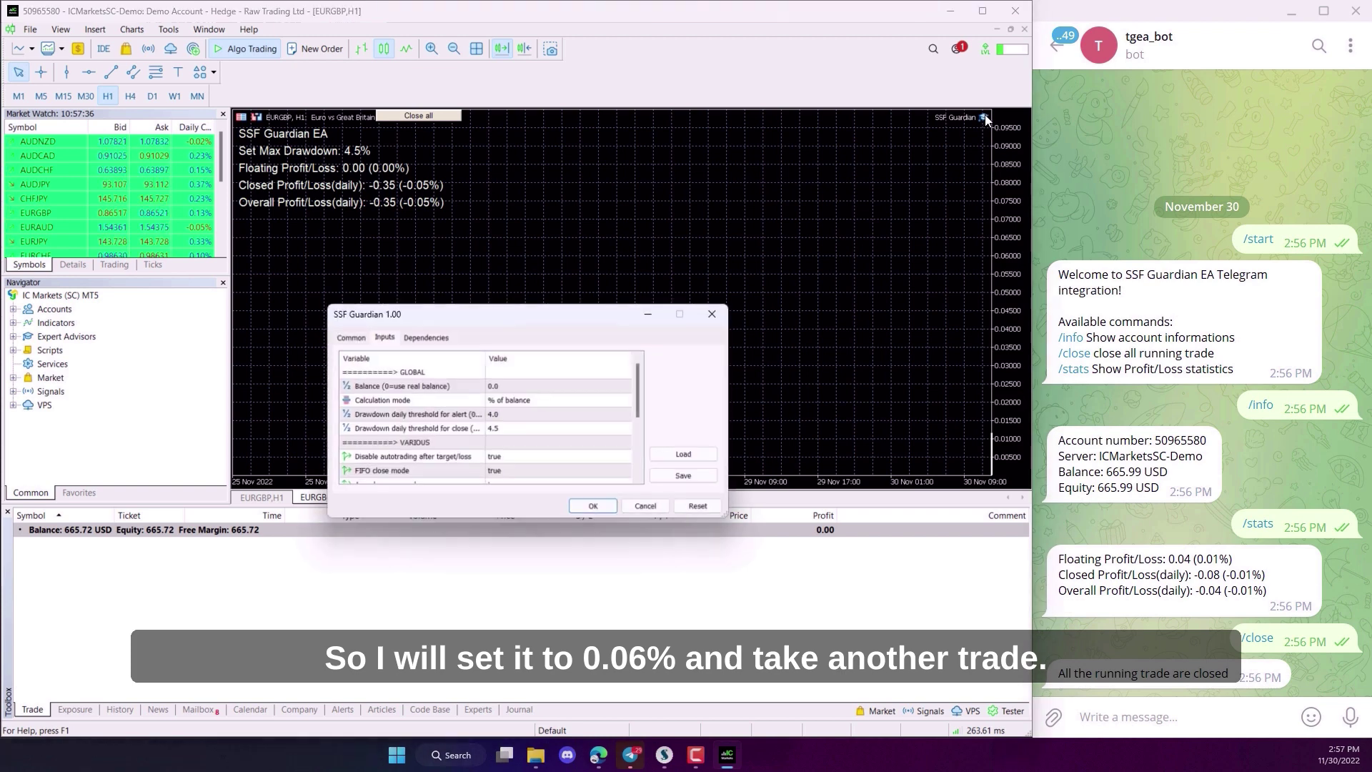
double_click(554, 414)
type("0.06")
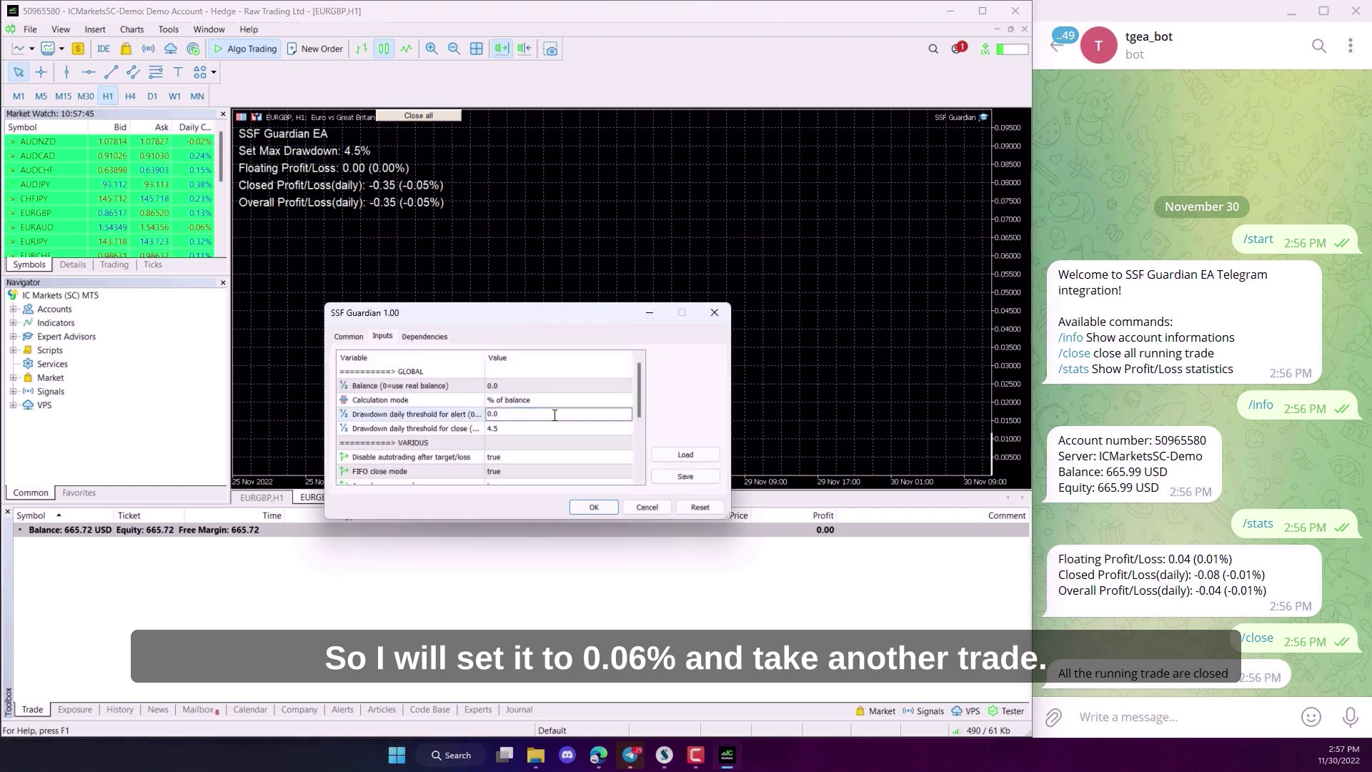
left_click(595, 505)
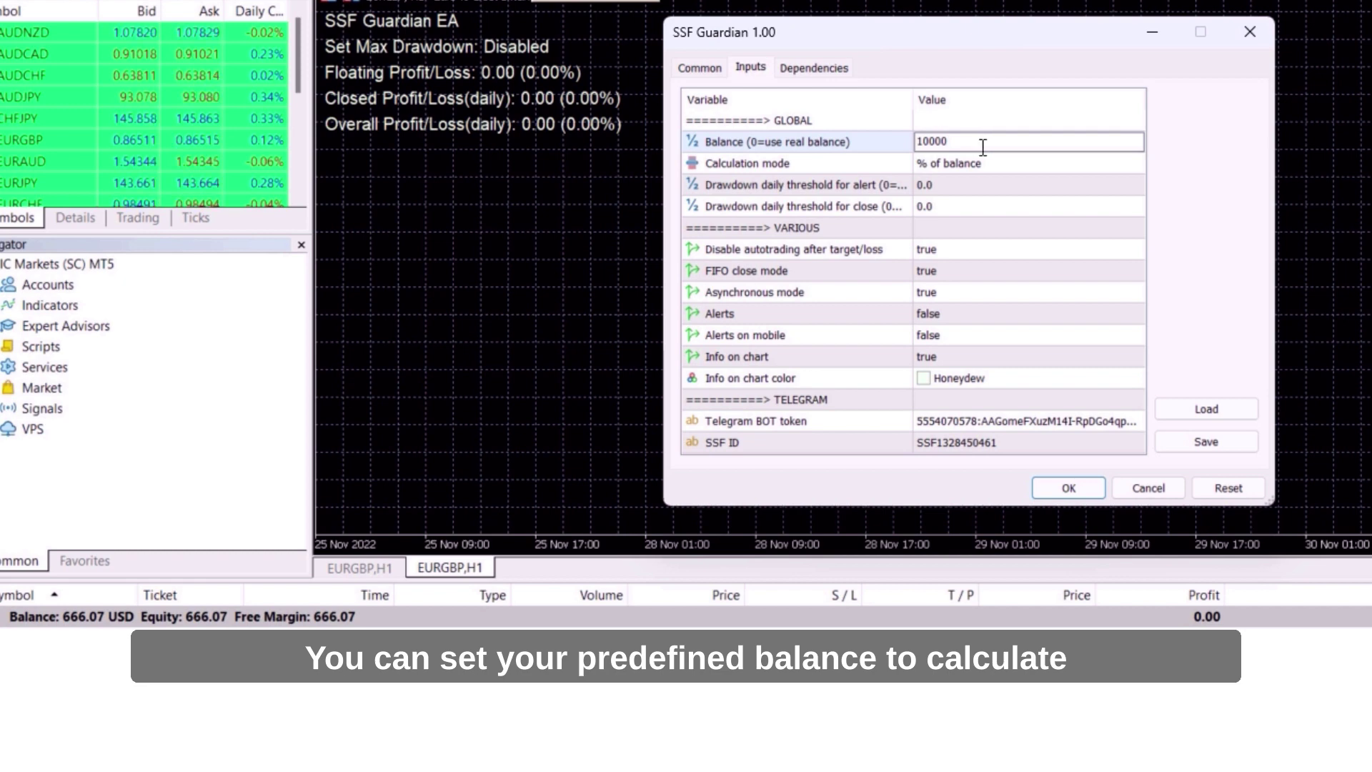
- Reset Balance to 0.0 and view the Calculation mode options
left_click(991, 165)
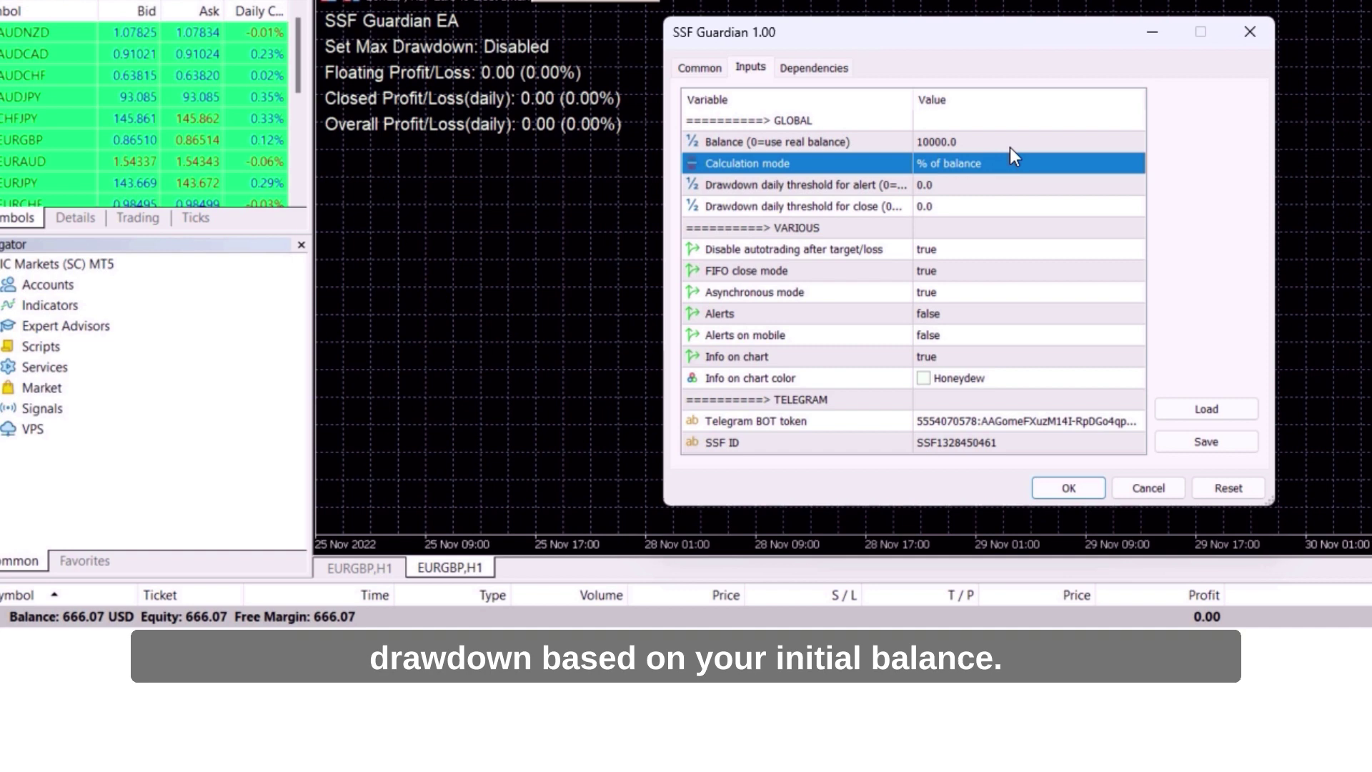
left_click(1010, 148)
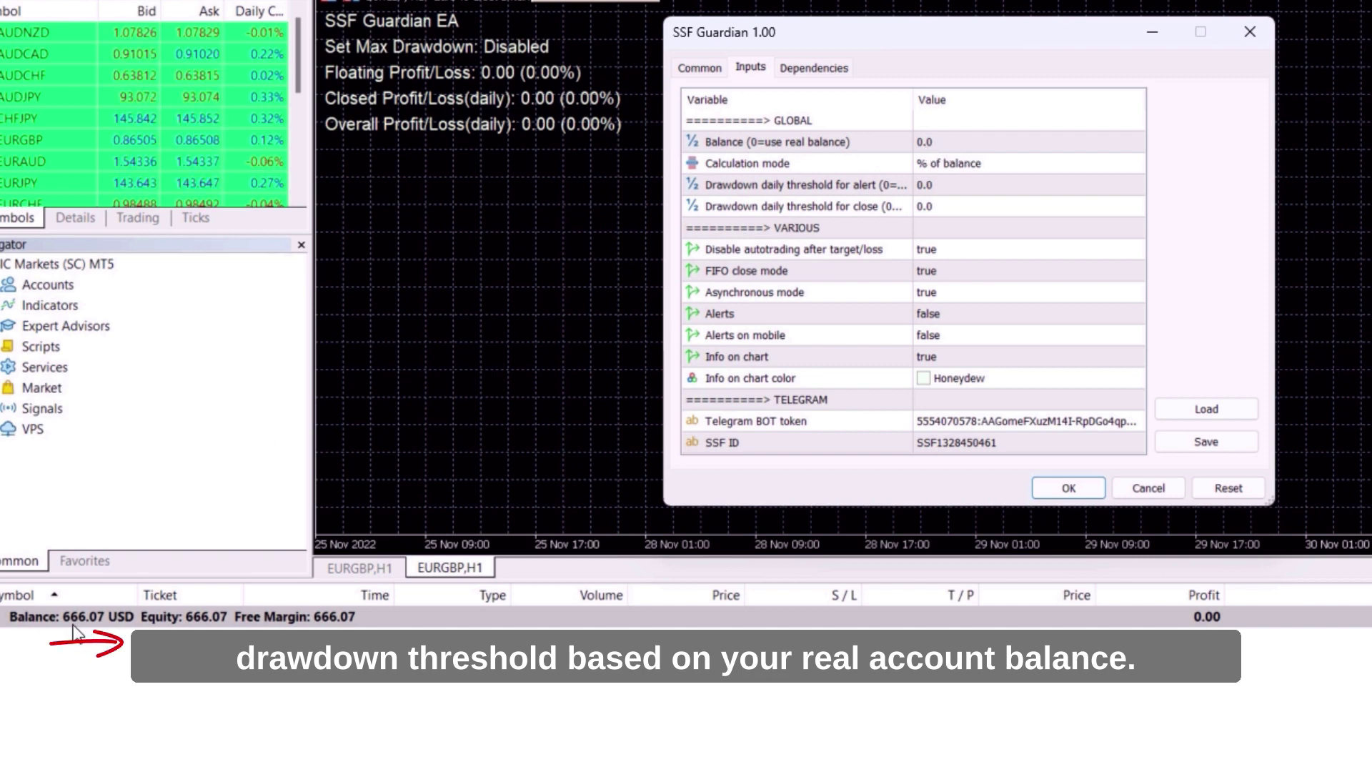
left_click(979, 163)
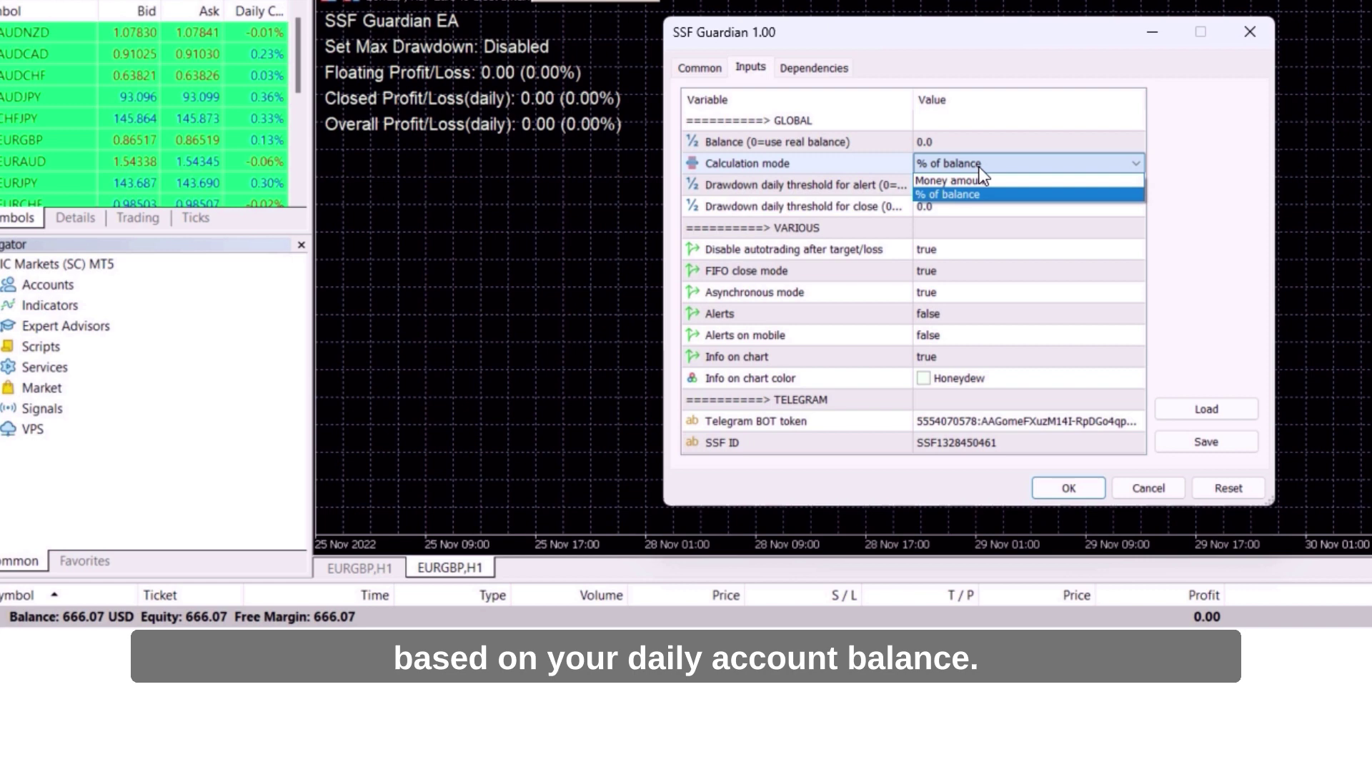
- Keep % of balance and enter 4.0 as alert threshold, 4.5 as close threshold
double_click(1013, 186)
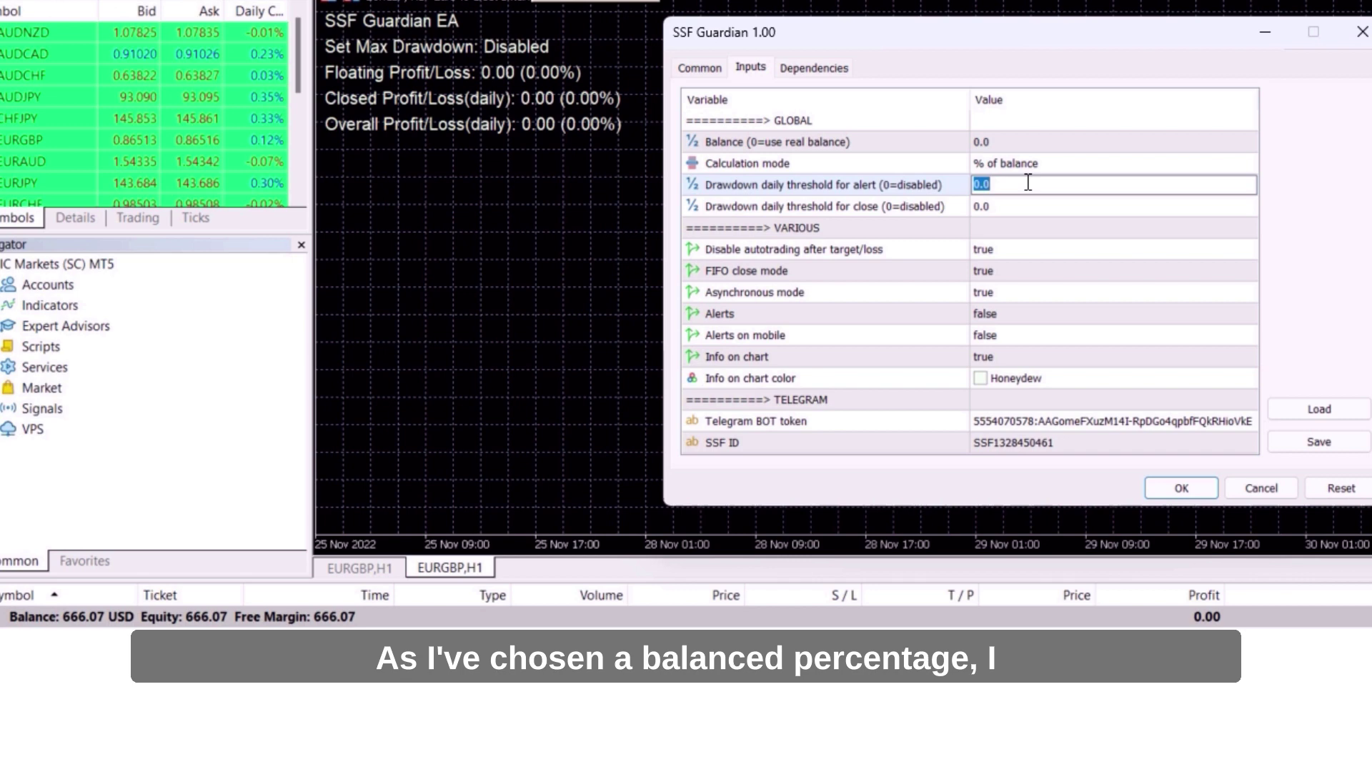
type("4.0")
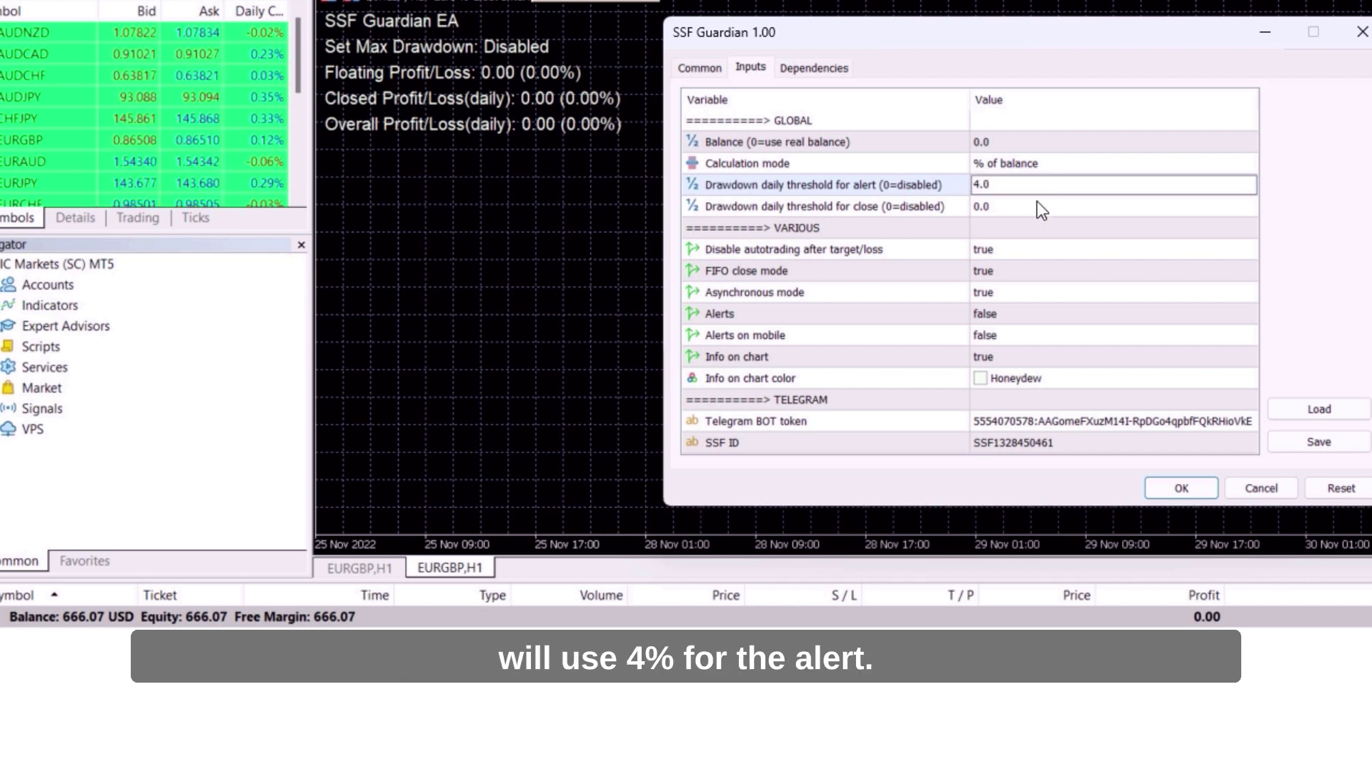
left_click(1037, 205)
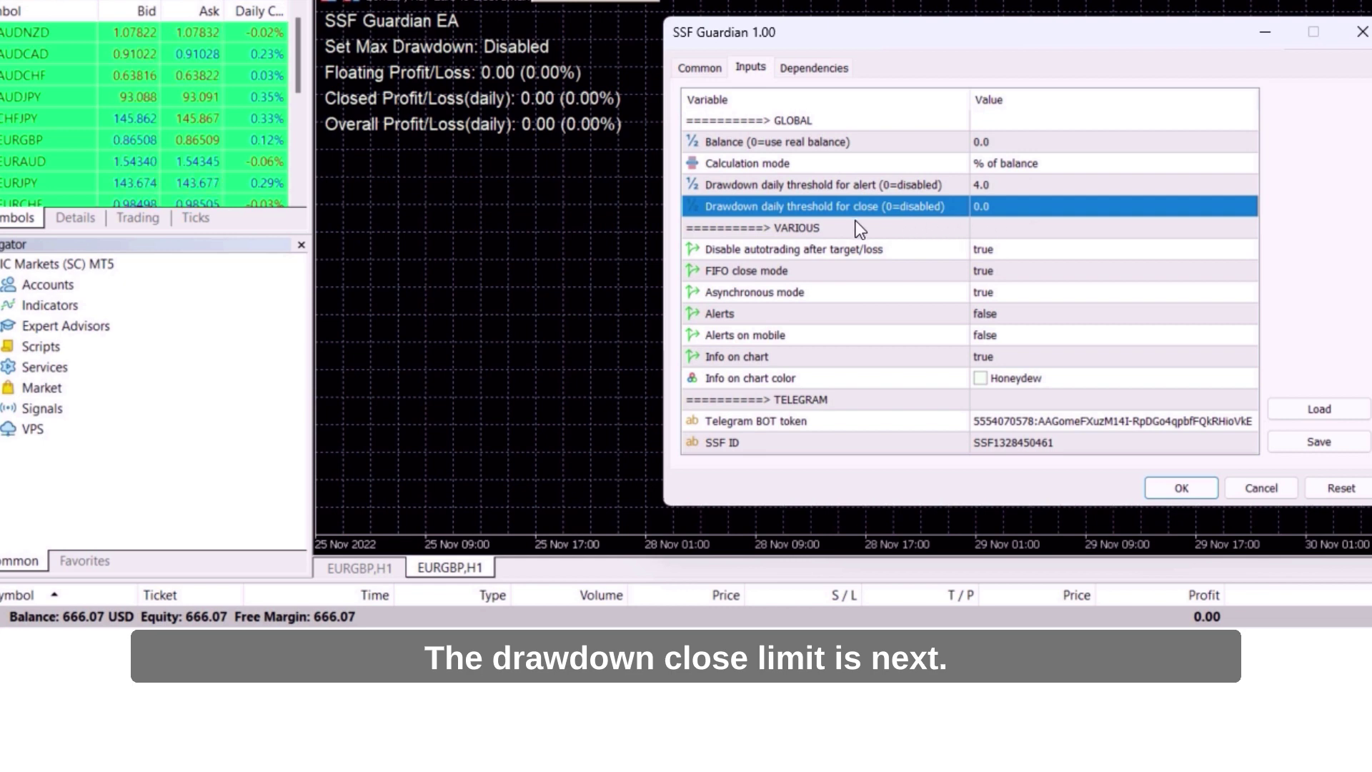
double_click(1002, 206)
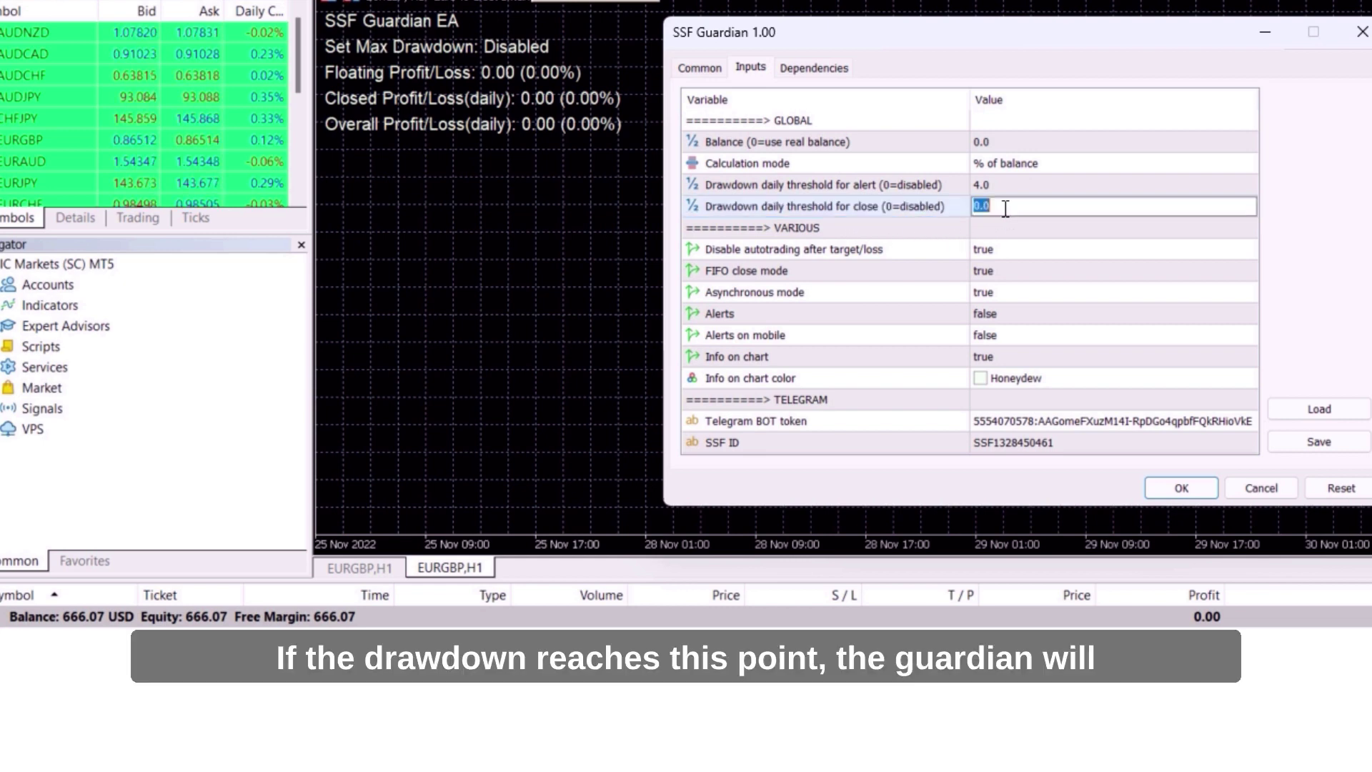
type("4.5")
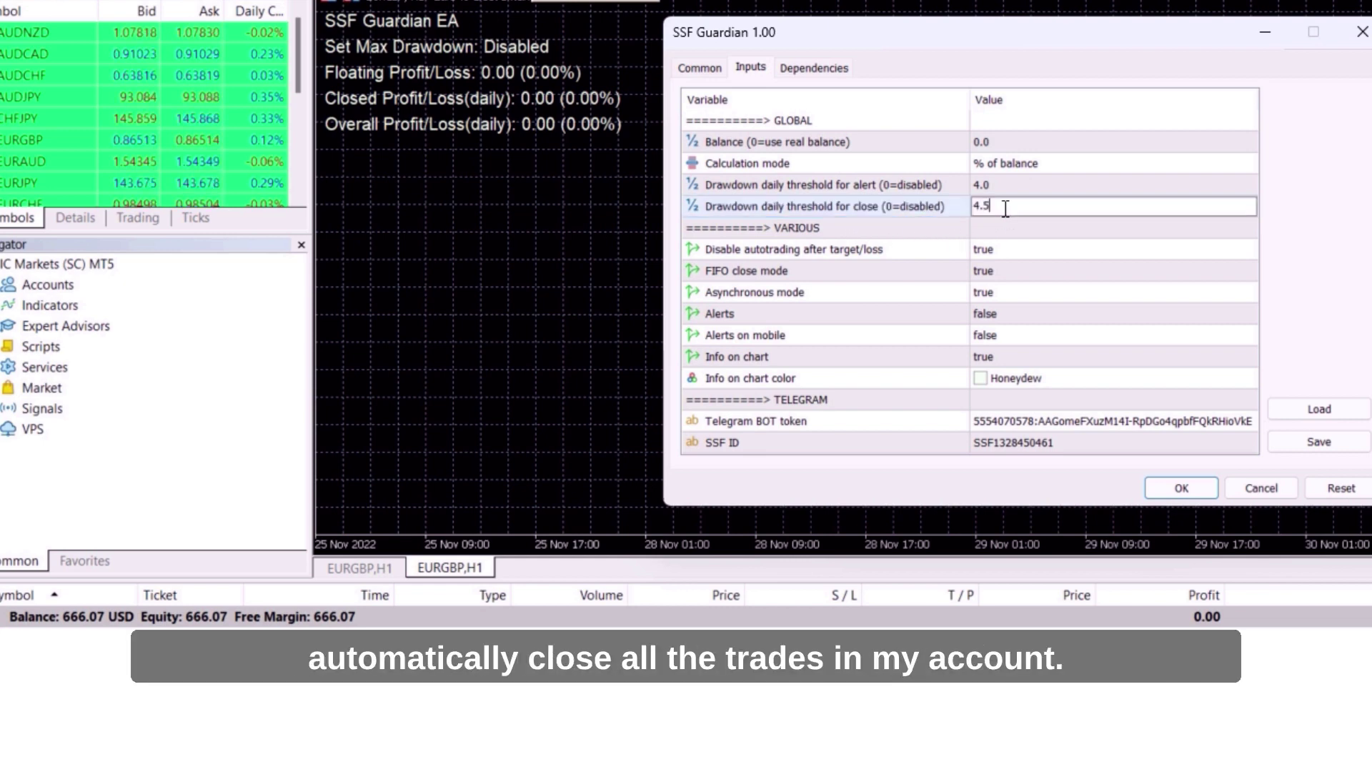
left_click(1035, 241)
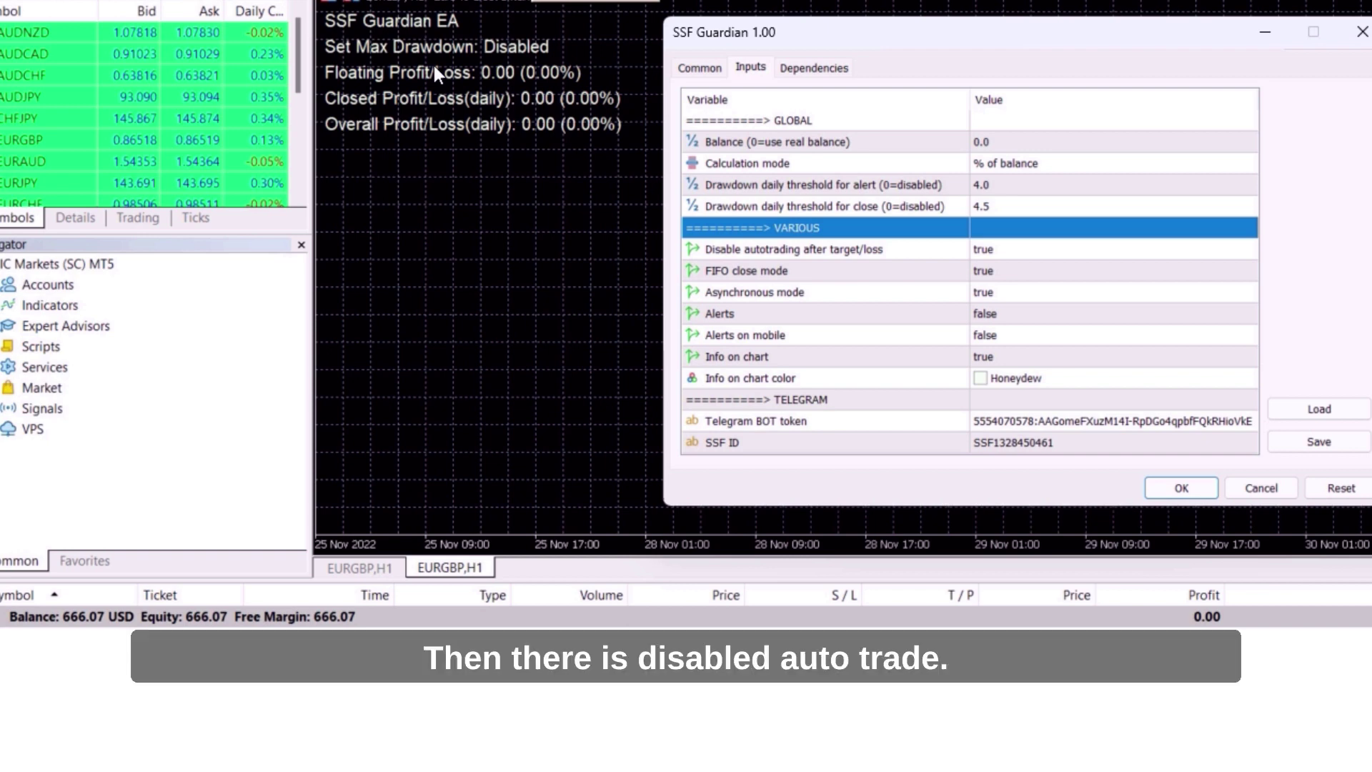
- Review the alert rows, set Alerts on mobile to true, and check SSF ID
left_click(1008, 251)
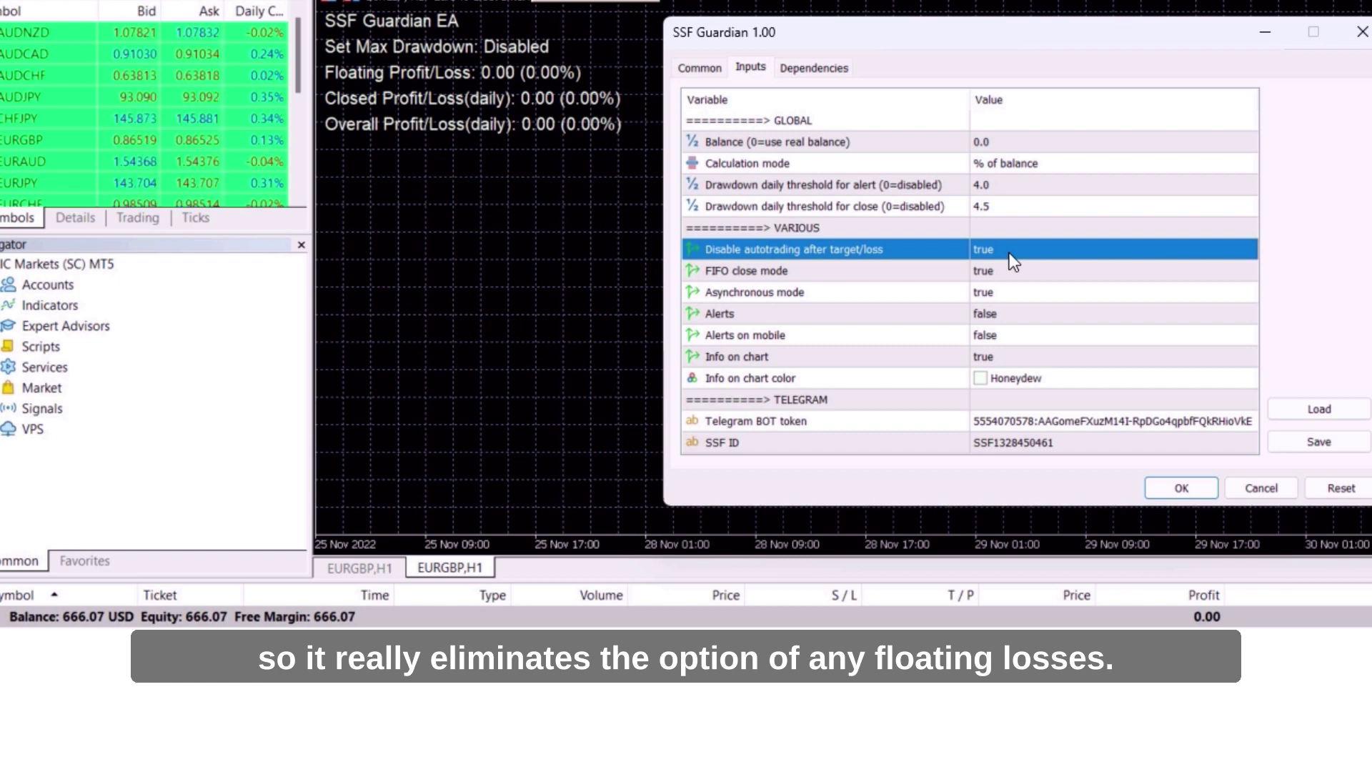
left_click(1012, 335)
left_click(1028, 319)
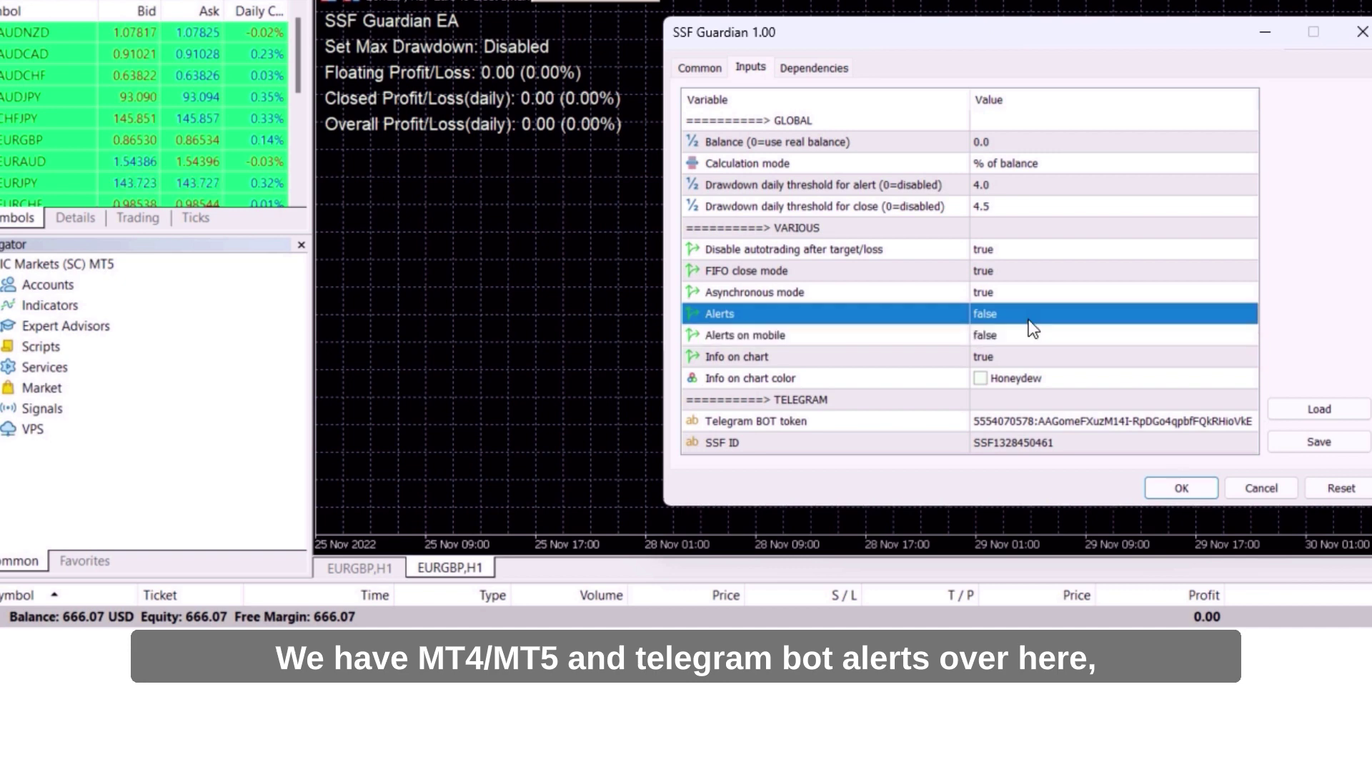
left_click(1003, 336)
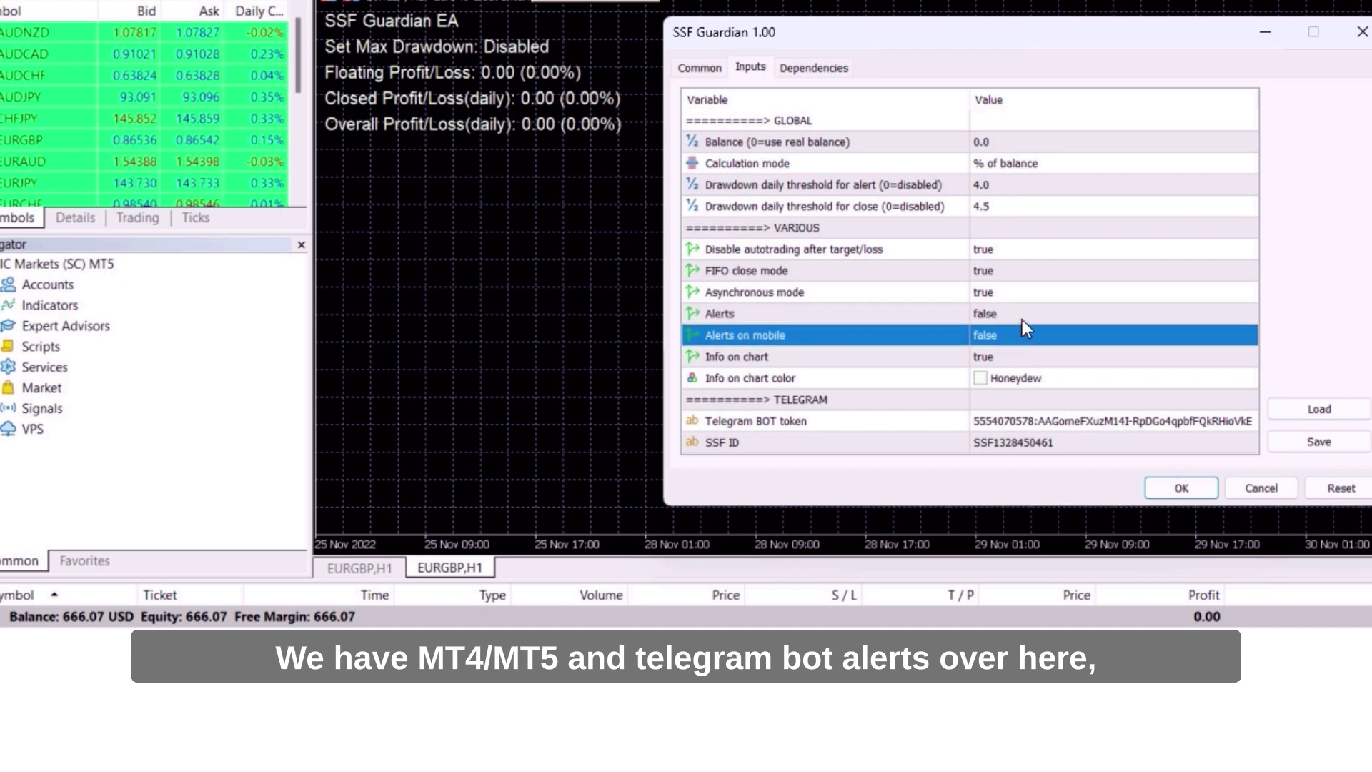
left_click(1021, 317)
double_click(1007, 333)
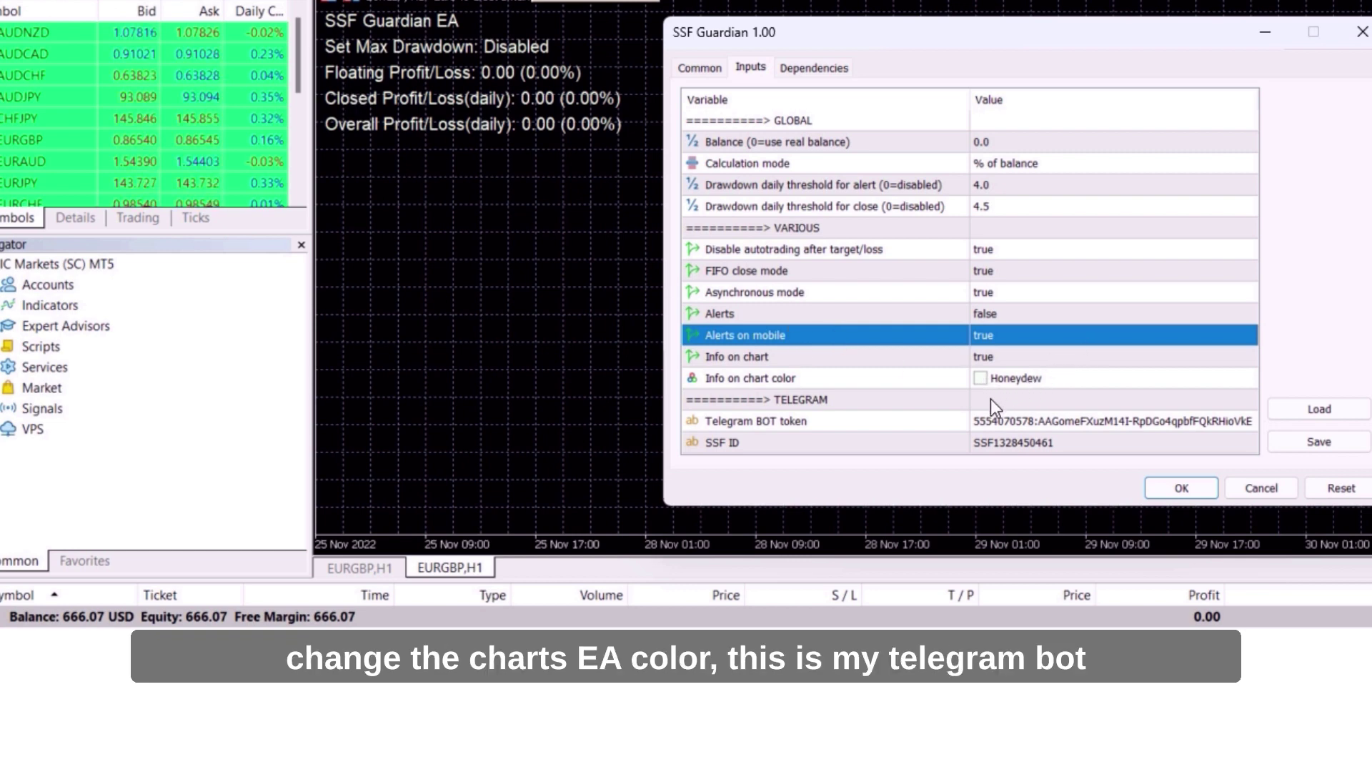
left_click(1033, 442)
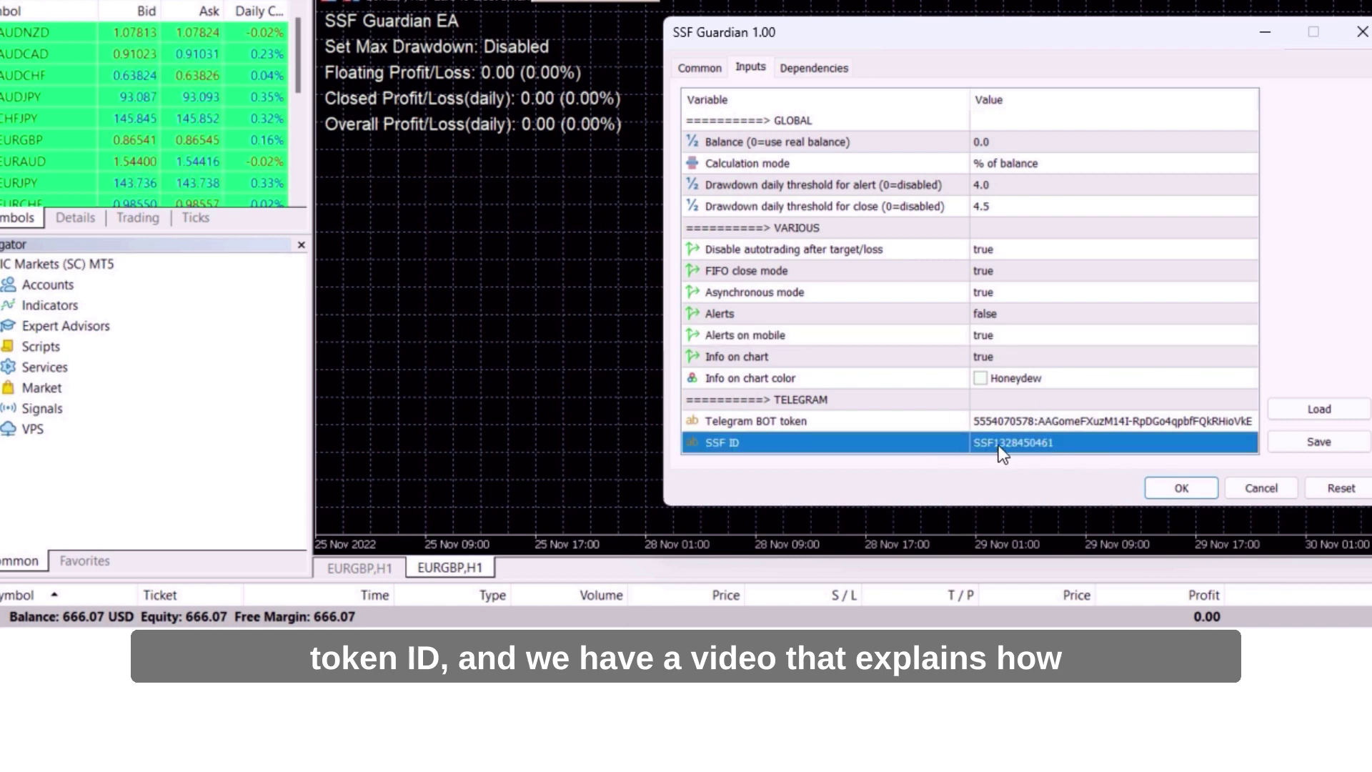